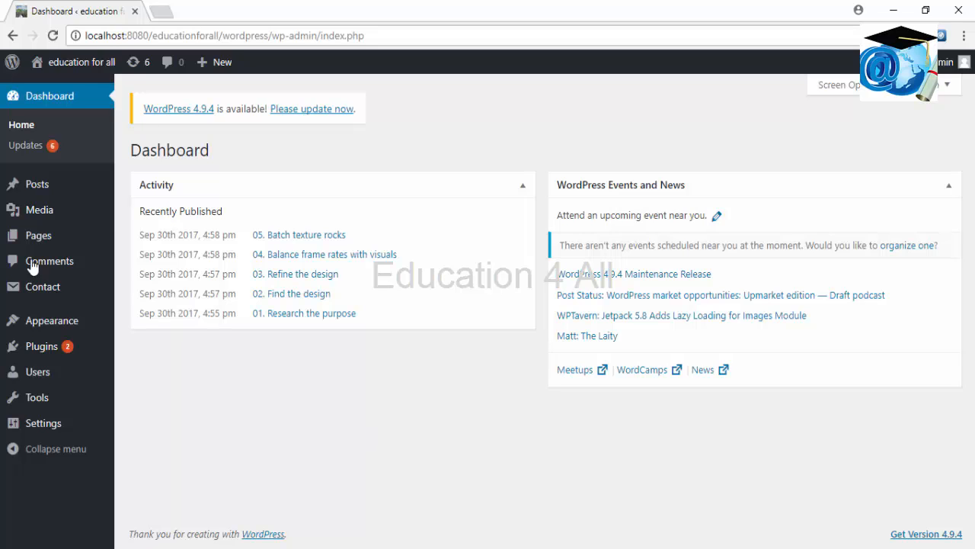
Open the education for all site's front end in a new tab and look over the home page
mouse_move(89, 68)
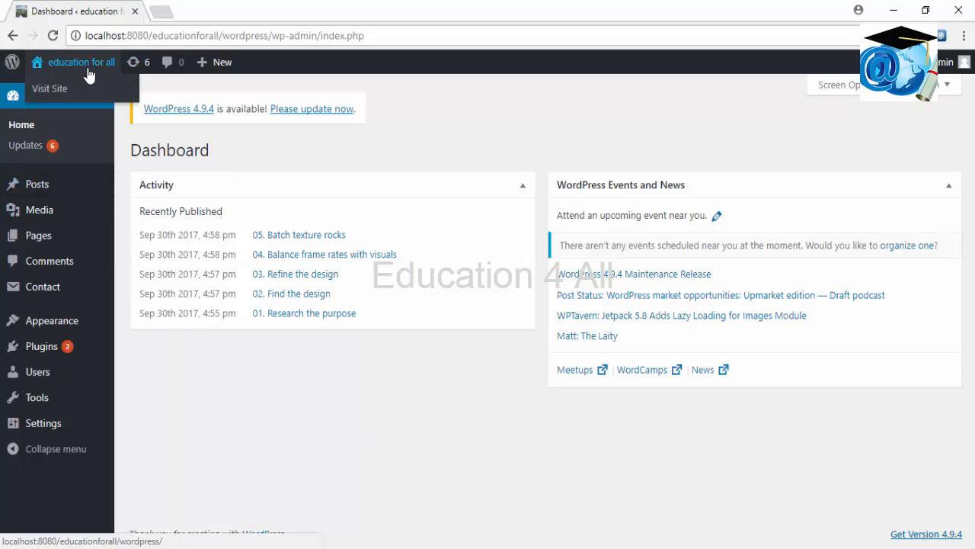
right_click(71, 89)
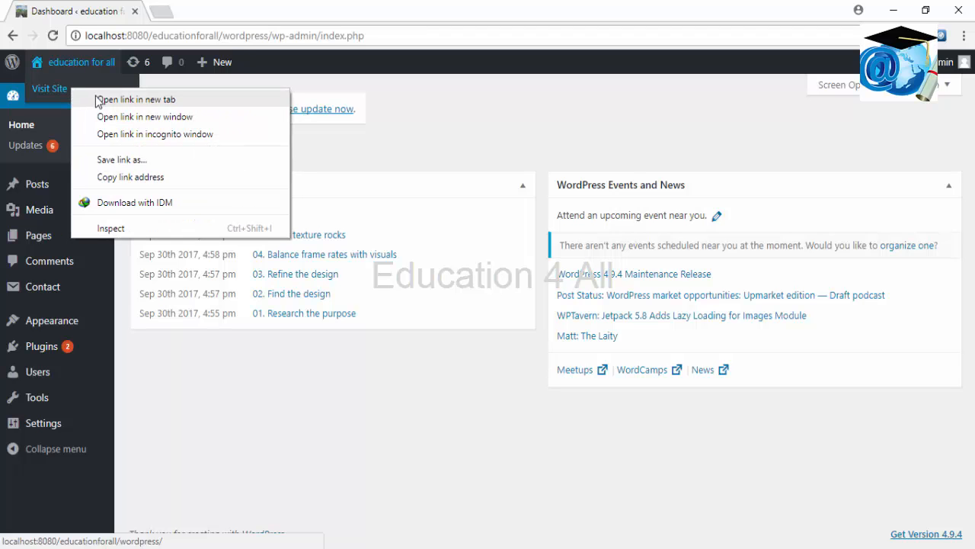
click(96, 99)
click(189, 11)
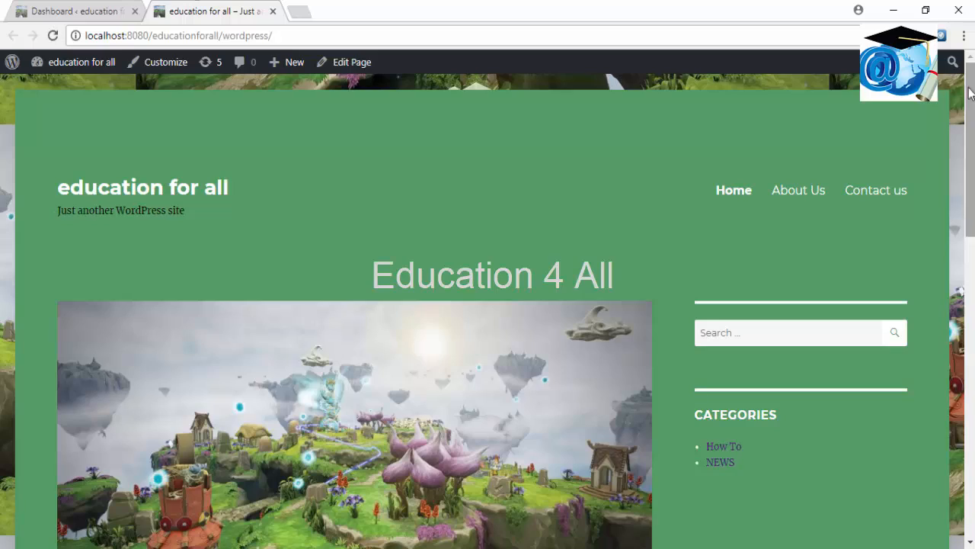
mouse_move(970, 152)
mouse_down()
mouse_move(970, 354)
mouse_move(970, 149)
mouse_up()
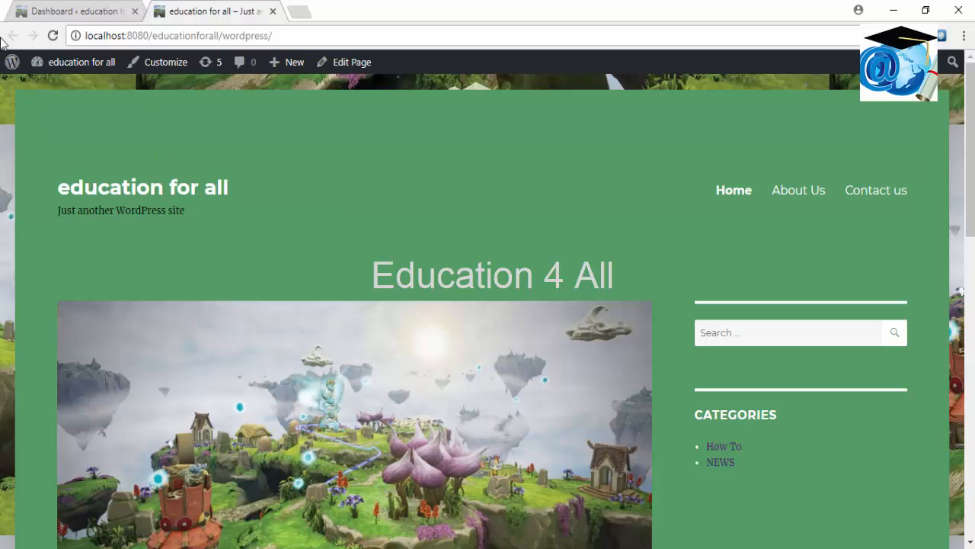
Return to the dashboard, open the page for uploading new media and check the maximum upload file size
click(49, 6)
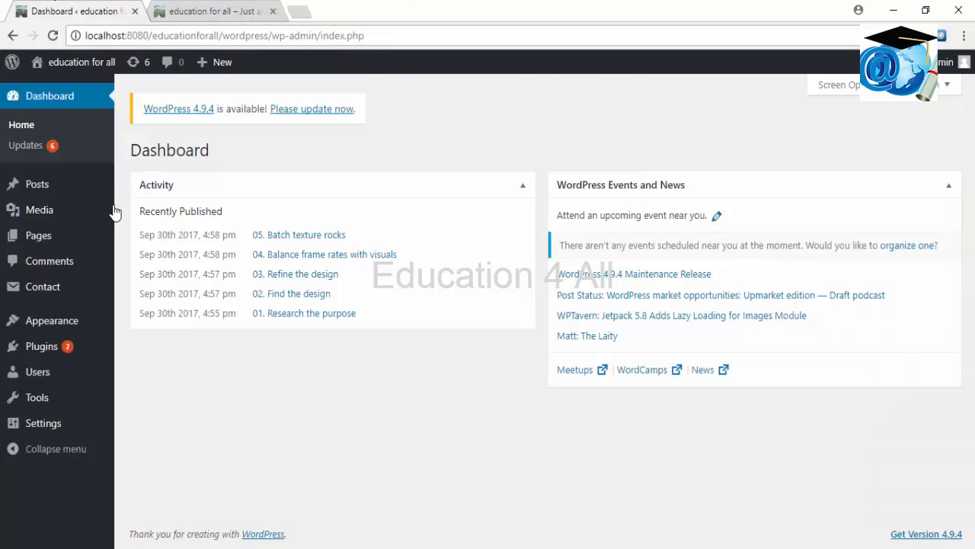
click(58, 211)
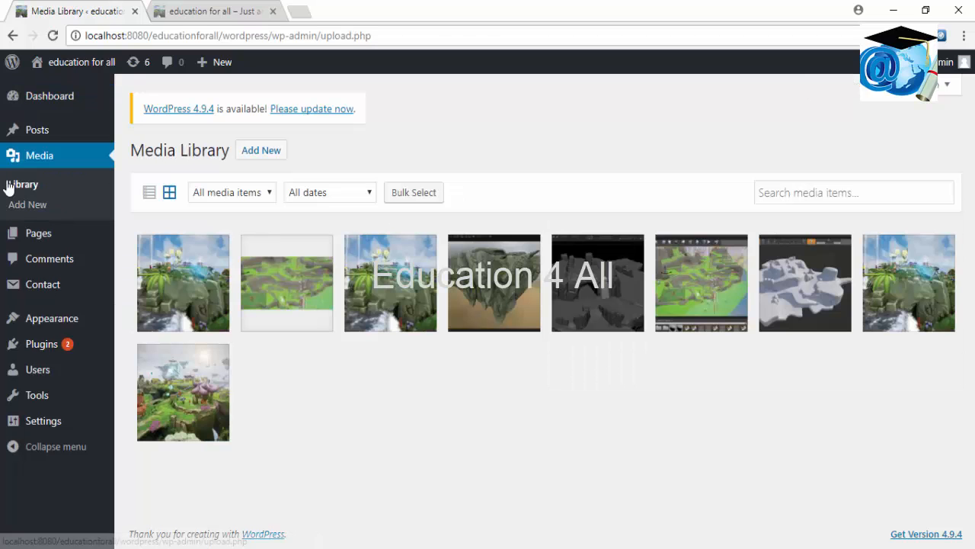
click(32, 209)
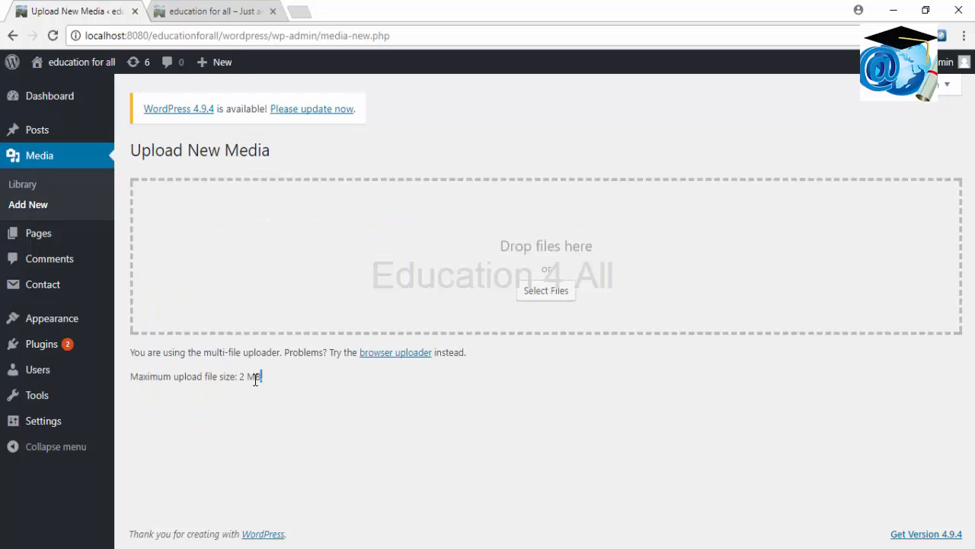
drag(261, 377, 236, 383)
mouse_move(105, 381)
click(433, 436)
Switch to File Explorer and copy the .htaccess file from the educationforall\wordpress folder to the desktop
click(893, 9)
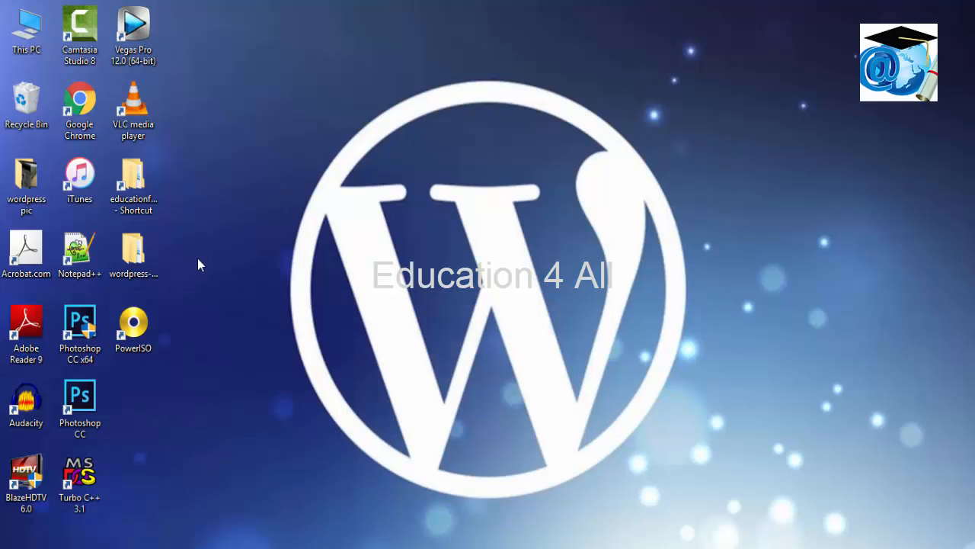
click(153, 548)
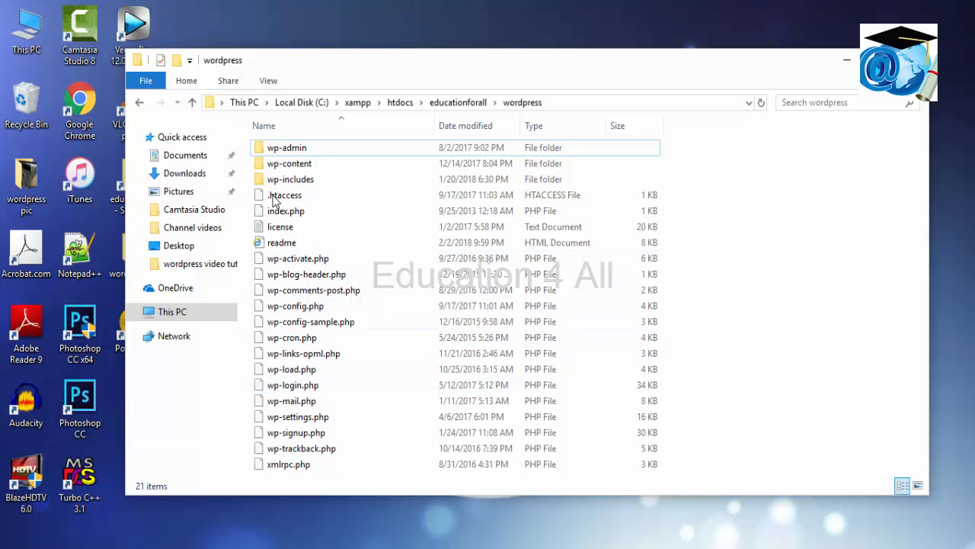
drag(520, 66, 580, 64)
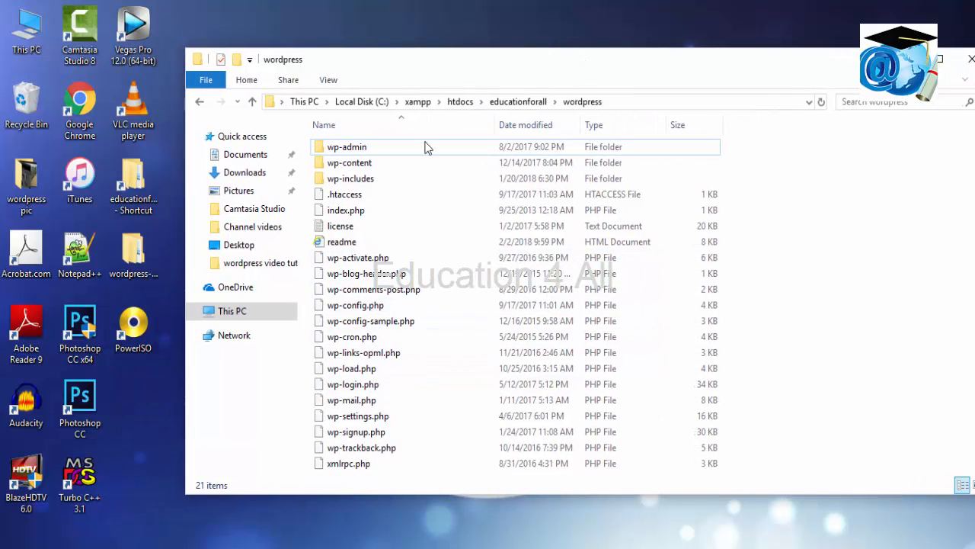
click(344, 200)
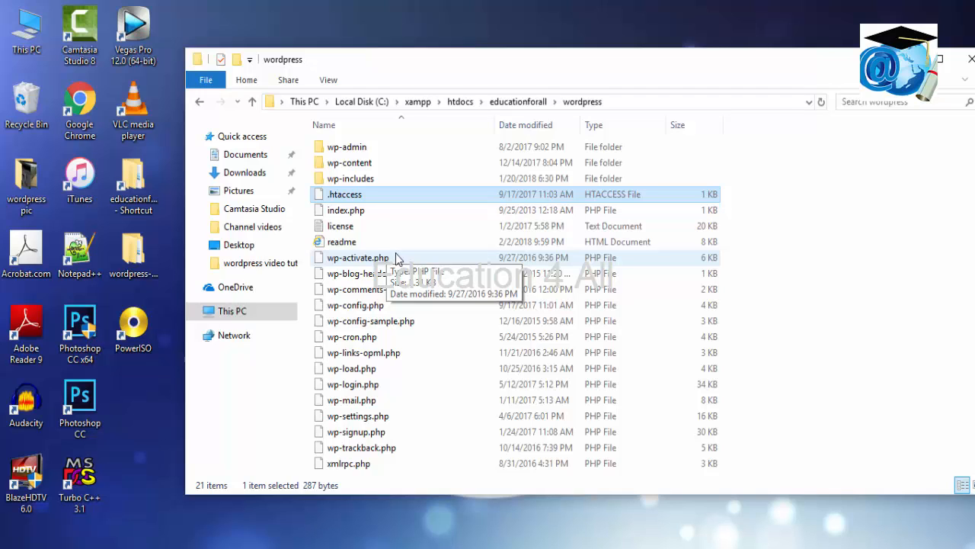
click(138, 373)
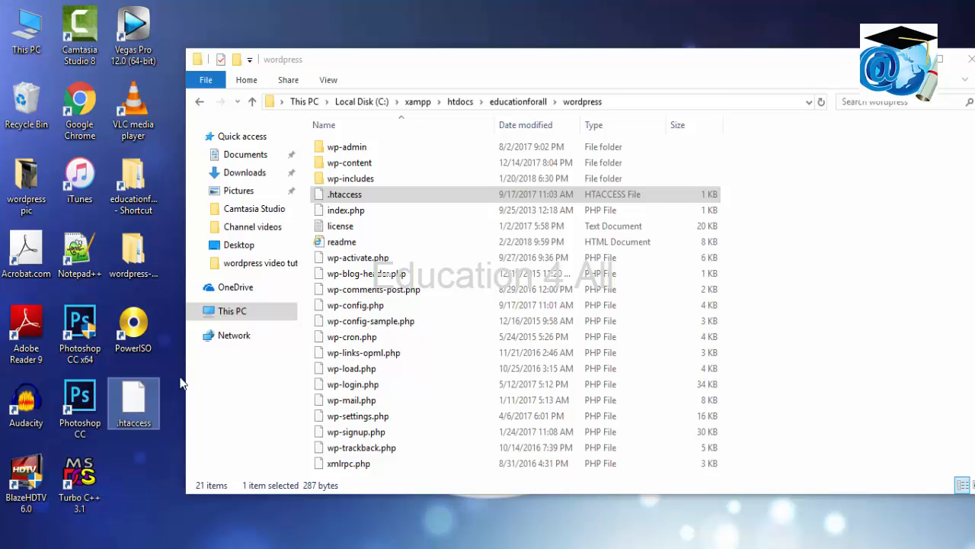
Open the desktop copy of .htaccess in Notepad++ and go through the code to the end of the # END WordPress line
right_click(137, 400)
click(263, 108)
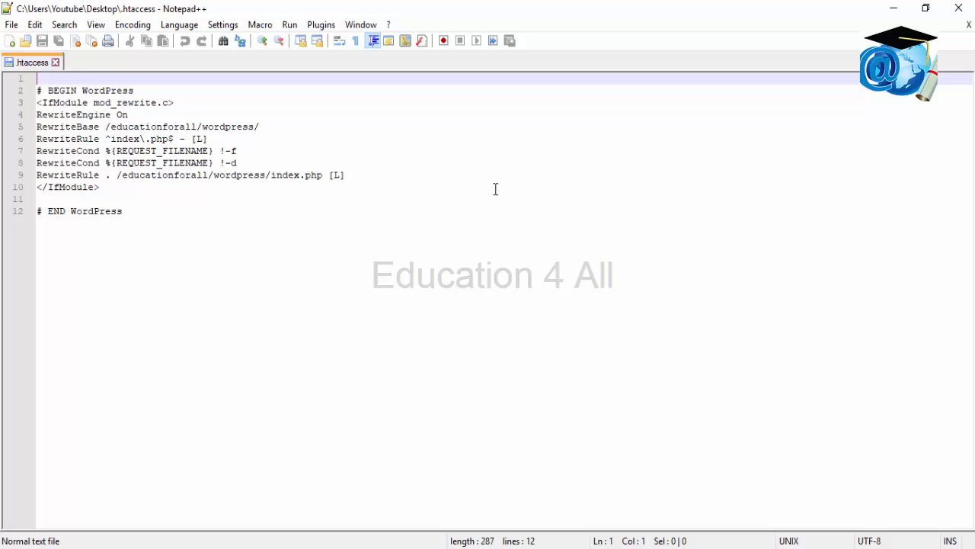
key(Down)
key(Down)
key(Down)
key(Down)
key(Down)
key(Down)
key(Down)
key(Down)
key(Down)
key(Down)
key(Down)
key(End)
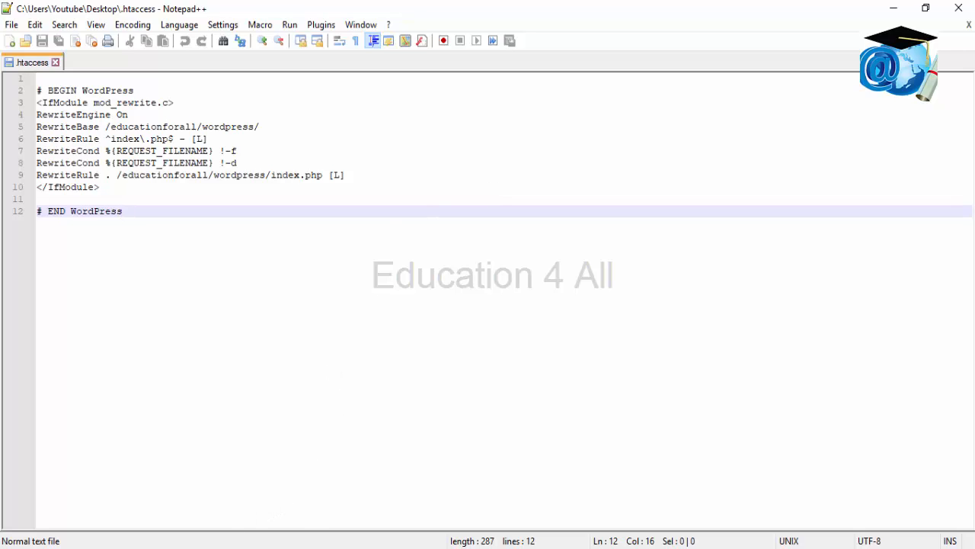
Switch to the wp limit file in Notepad and copy all of its php_value lines
click(206, 546)
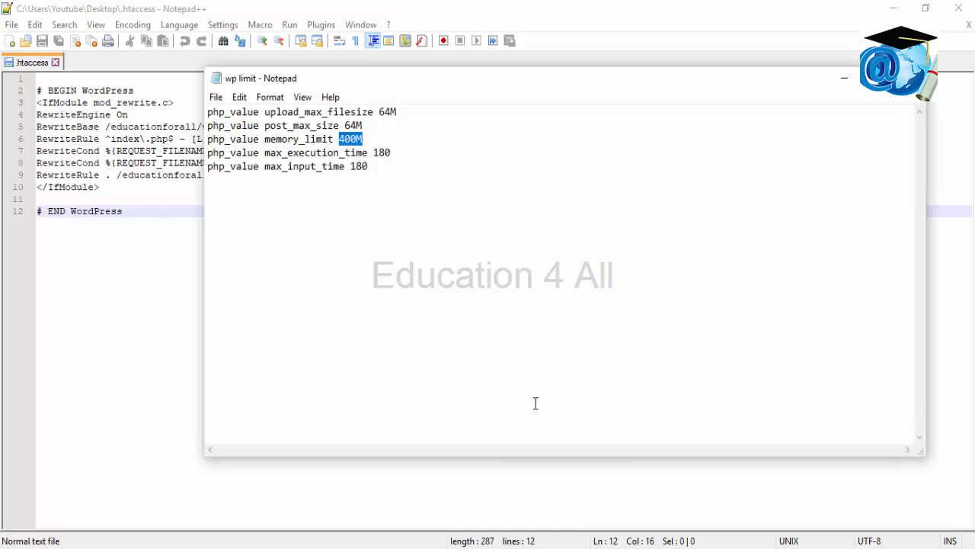
drag(449, 81, 621, 94)
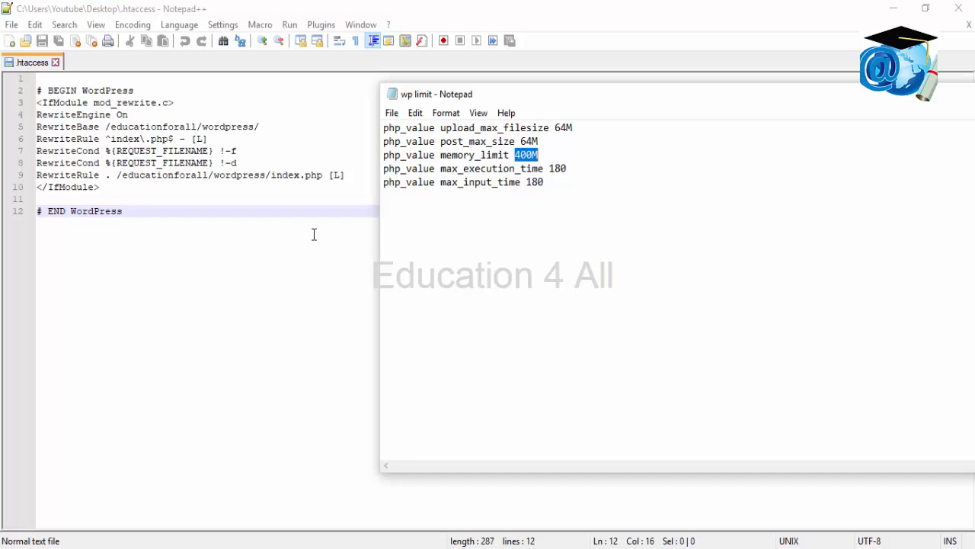
click(550, 190)
key(ctrl+a)
key(ctrl+c)
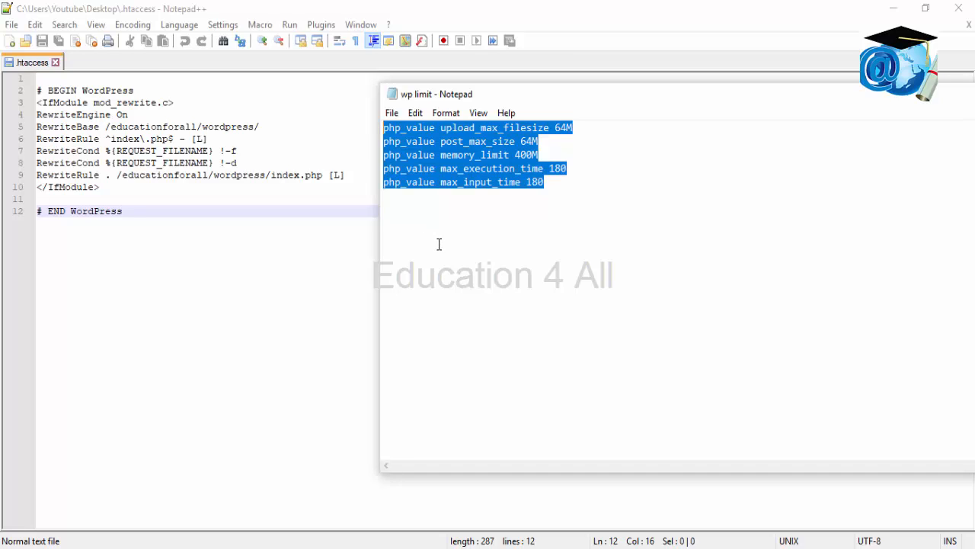
Paste the copied php_value lines between </IfModule> and # END WordPress in the desktop .htaccess file, and save it
click(111, 192)
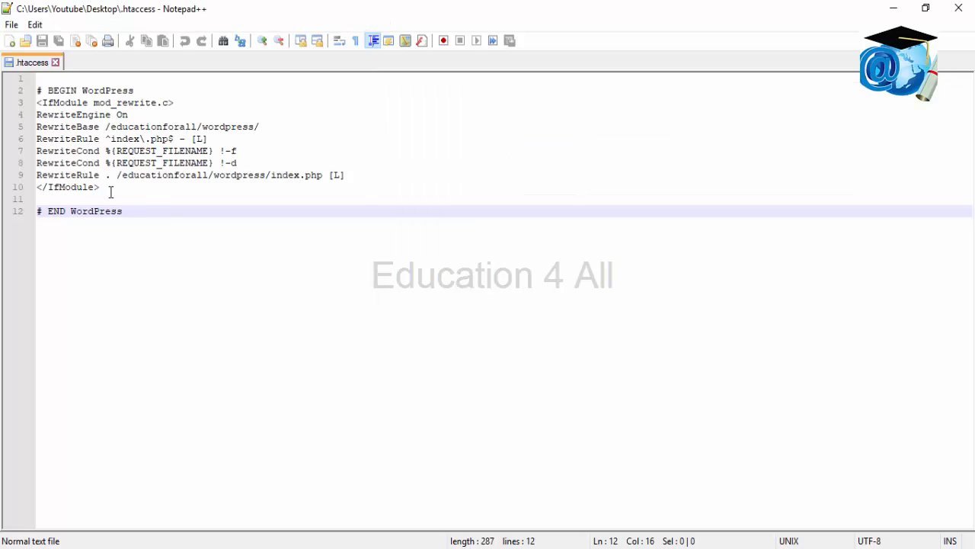
key(Return)
key(Return)
key(ctrl+v)
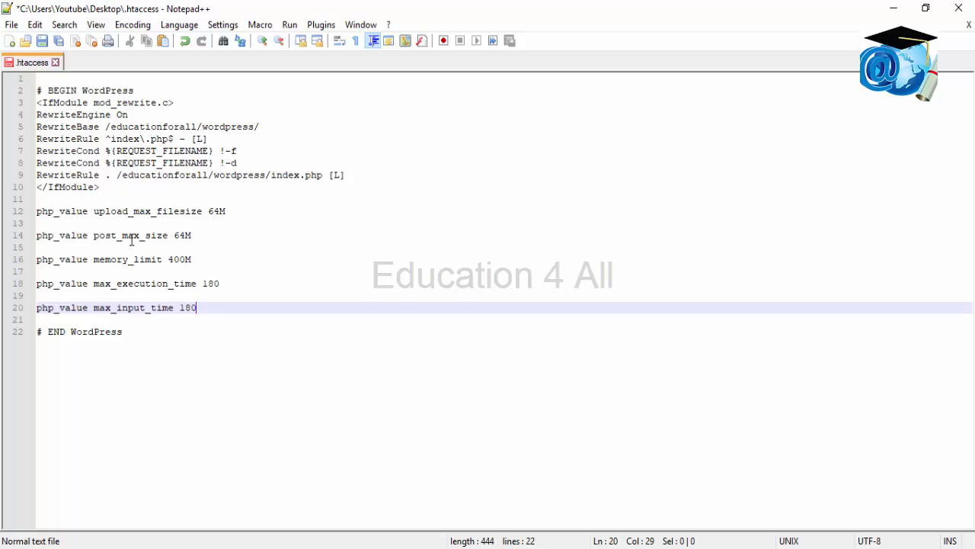
key(ctrl+s)
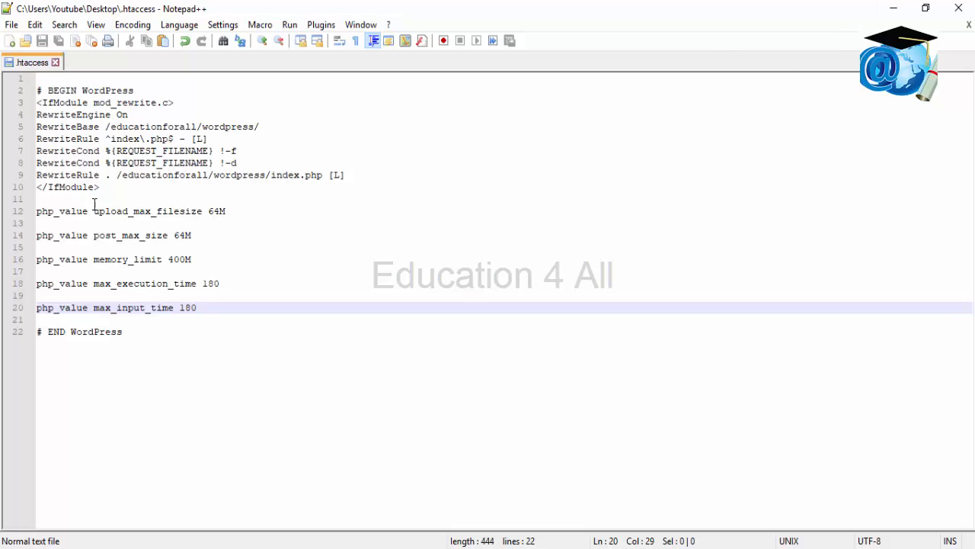
drag(37, 211, 212, 307)
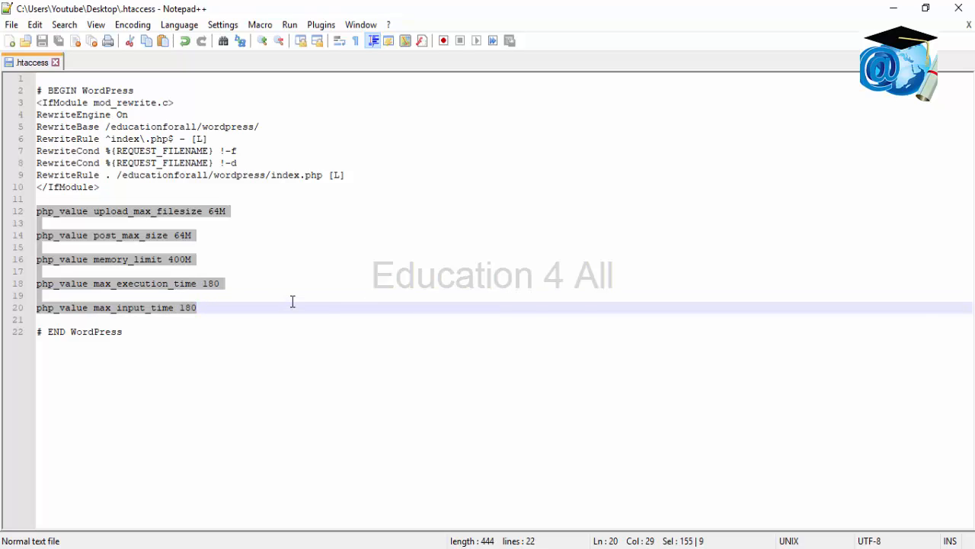
Copy the edited .htaccess from the desktop into the wordpress folder, replacing the existing file
click(897, 7)
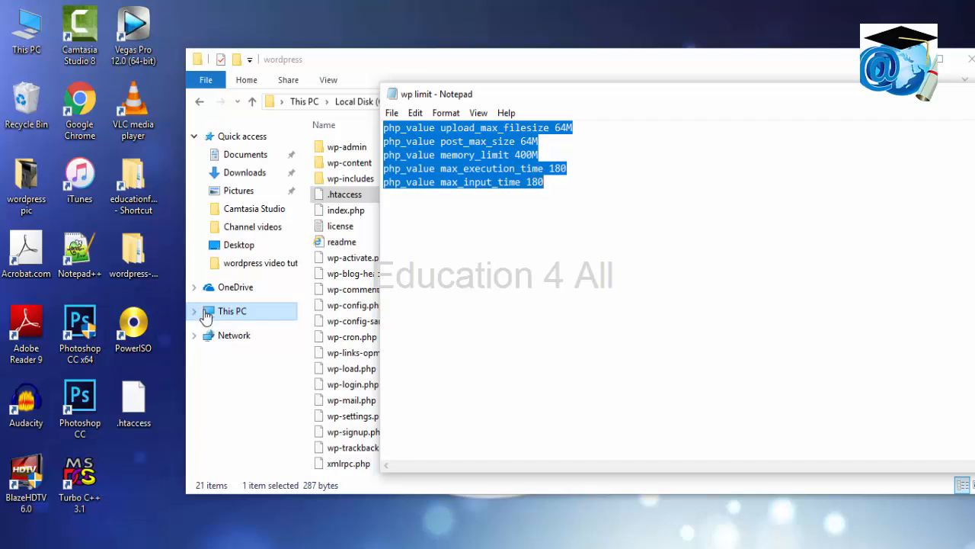
click(128, 398)
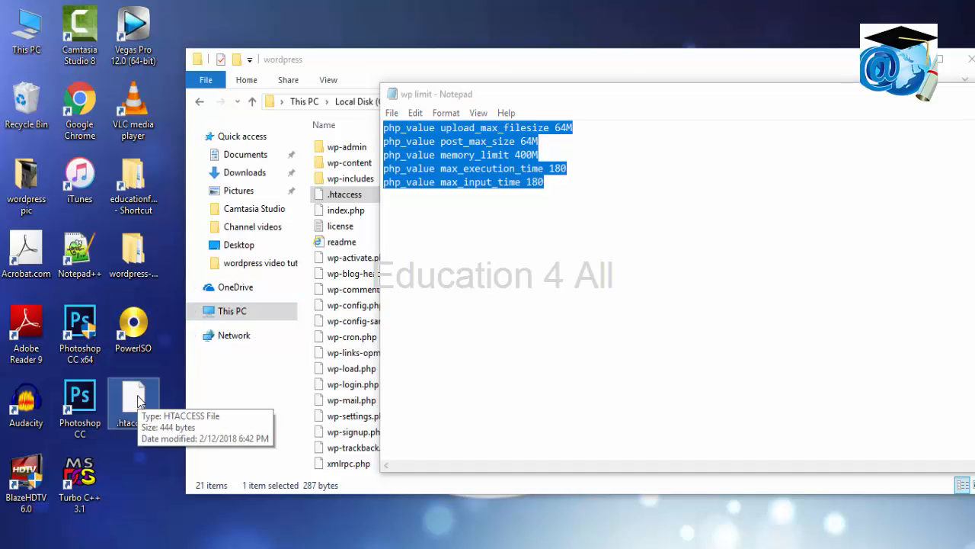
click(351, 60)
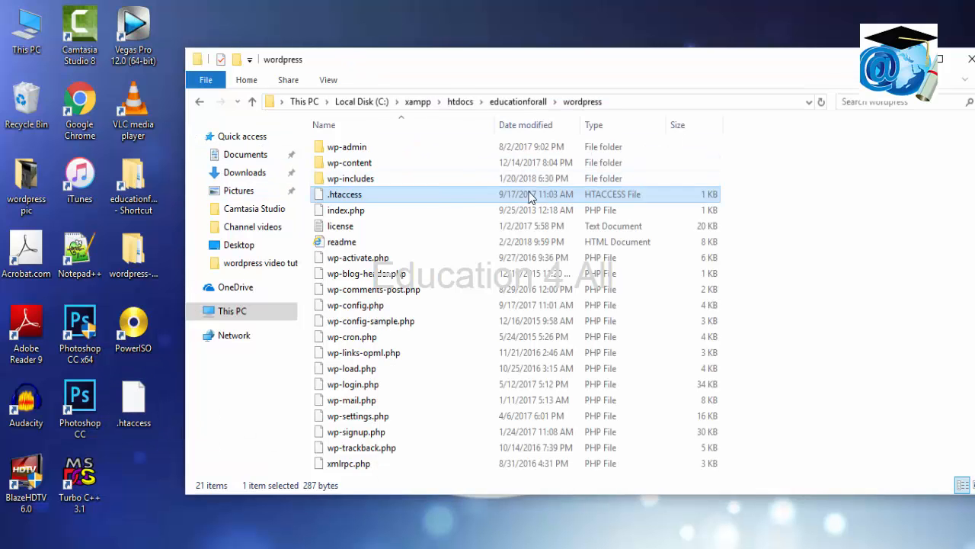
key(ctrl+v)
click(293, 169)
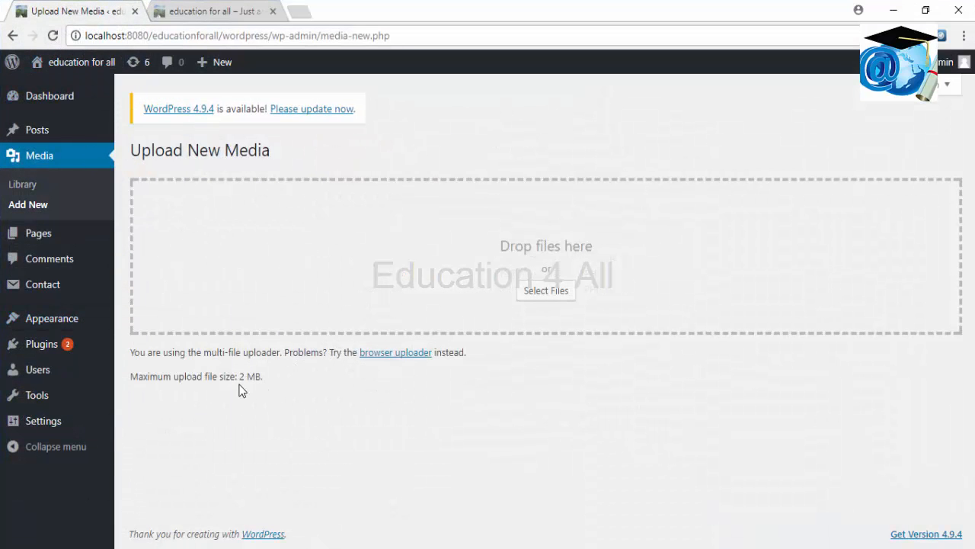
Reload the Upload New Media page in the browser and check the maximum upload file size
click(282, 383)
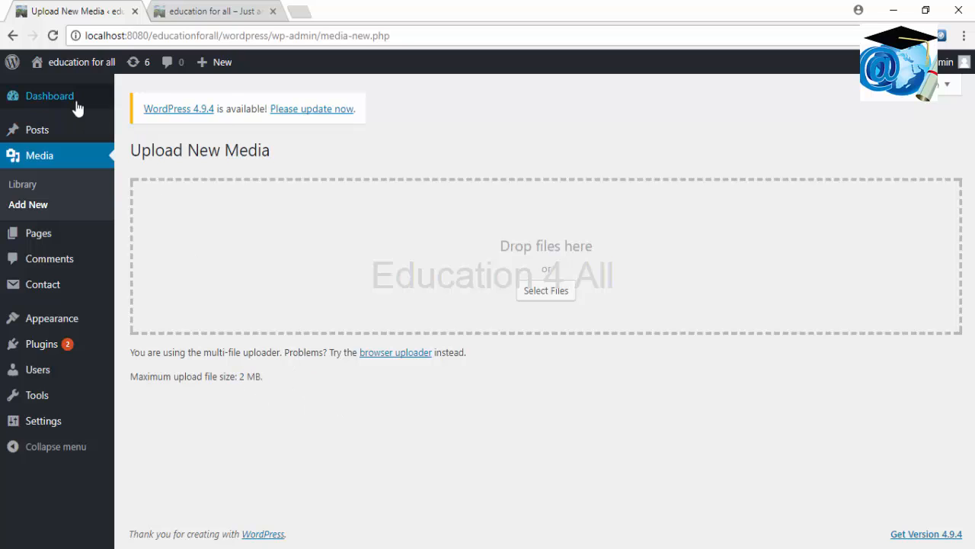
click(57, 37)
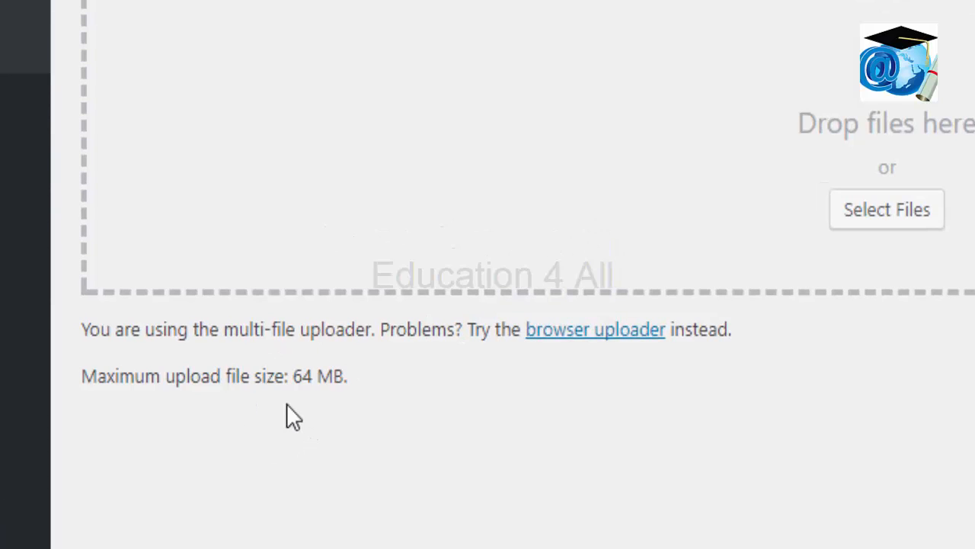
drag(294, 400, 363, 410)
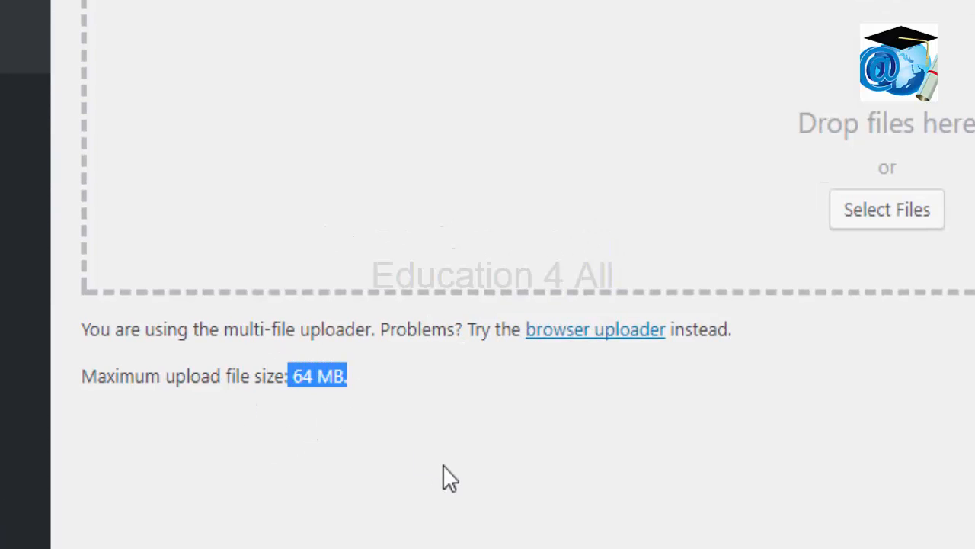
Switch back to the wp limit file in Notepad and set both upload_max_filesize and post_max_size to 100M
key(alt+Tab)
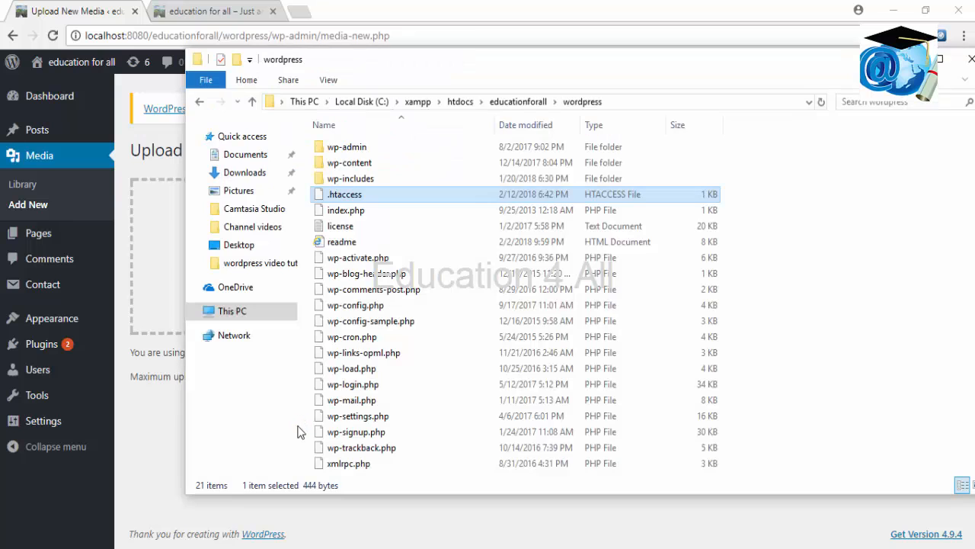
key(alt+Tab)
key(alt+Tab)
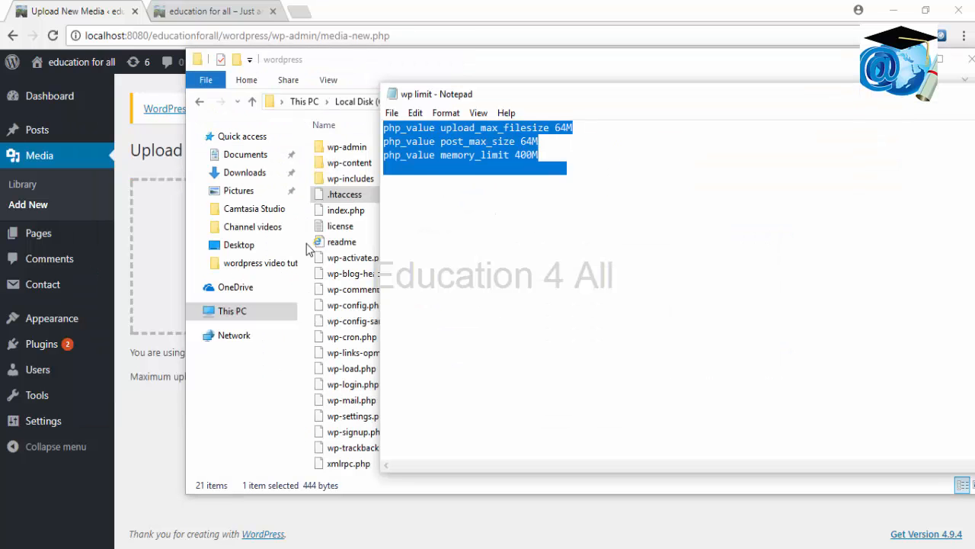
click(566, 130)
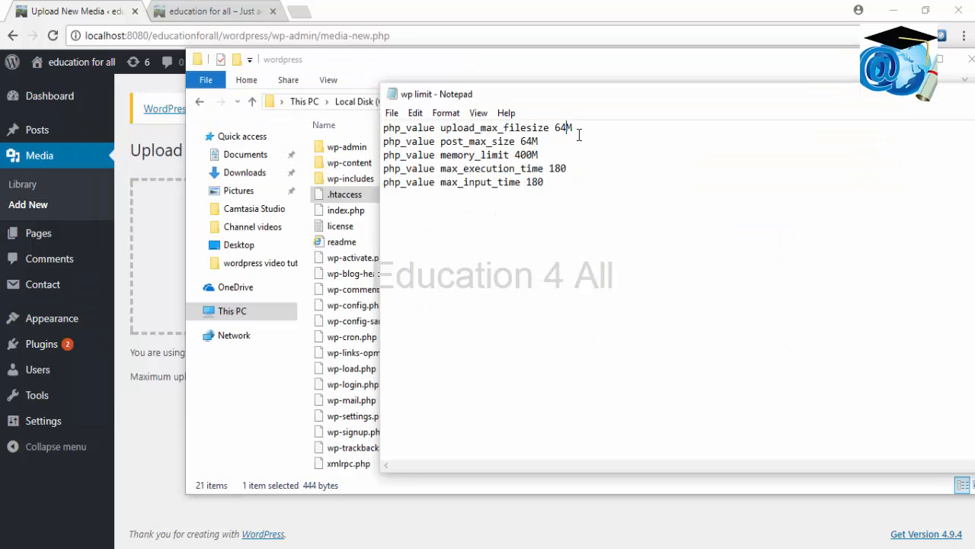
key(shift+Left)
key(shift+Left)
text(100)
key(Down)
key(Left)
key(shift+Left)
key(shift+Left)
text(199)
key(BackSpace)
key(BackSpace)
text(00)
Copy the five php_value lines from wp limit and paste them over the existing php_value lines in the desktop .htaccess file
drag(383, 128, 544, 182)
key(ctrl+c)
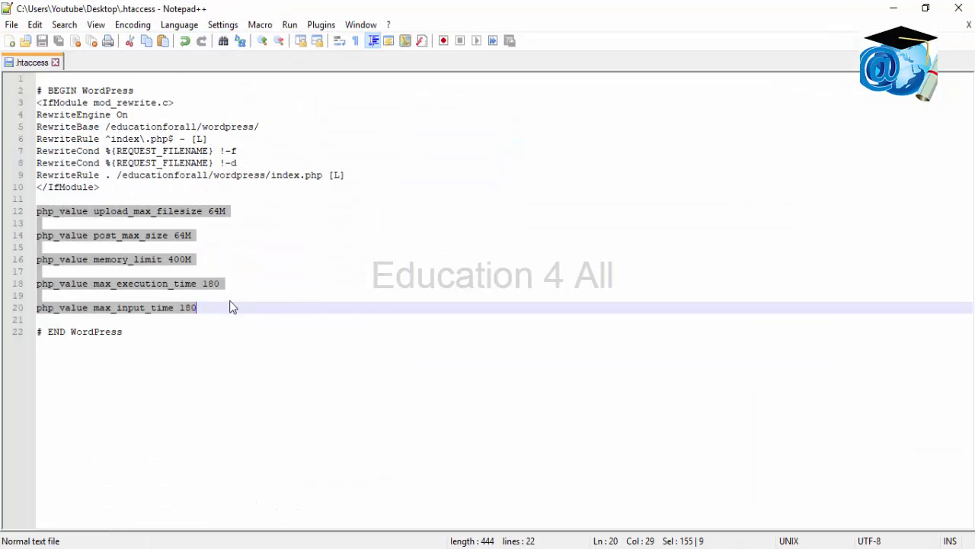
drag(227, 308, 39, 212)
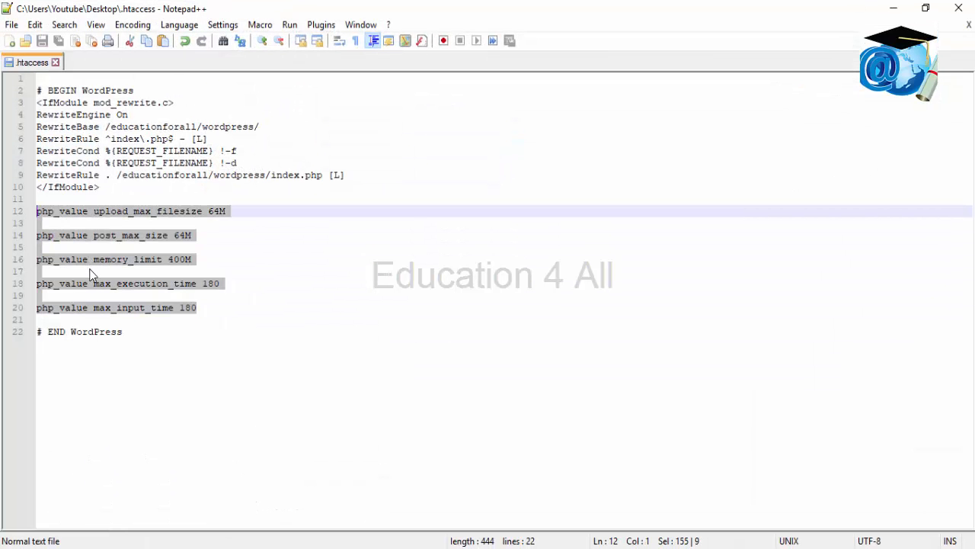
key(ctrl+v)
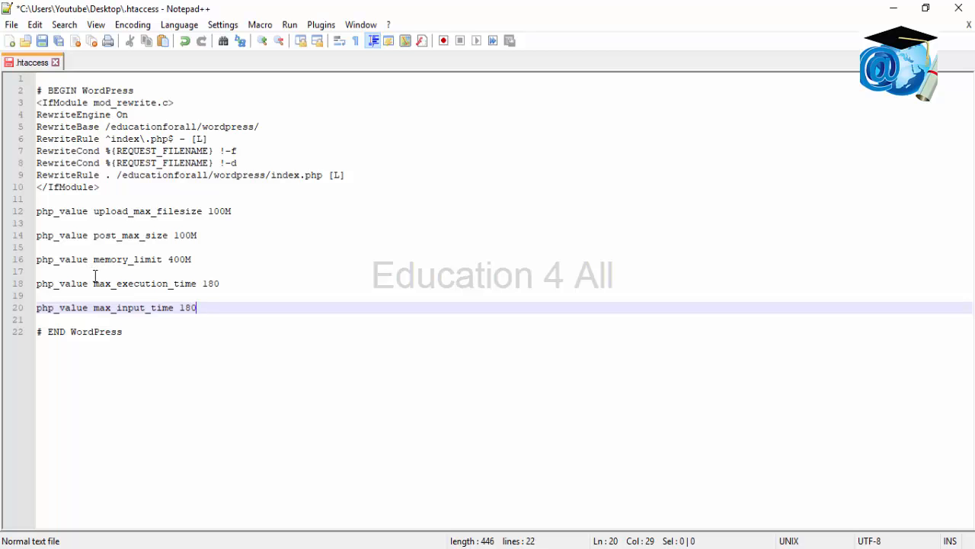
click(896, 12)
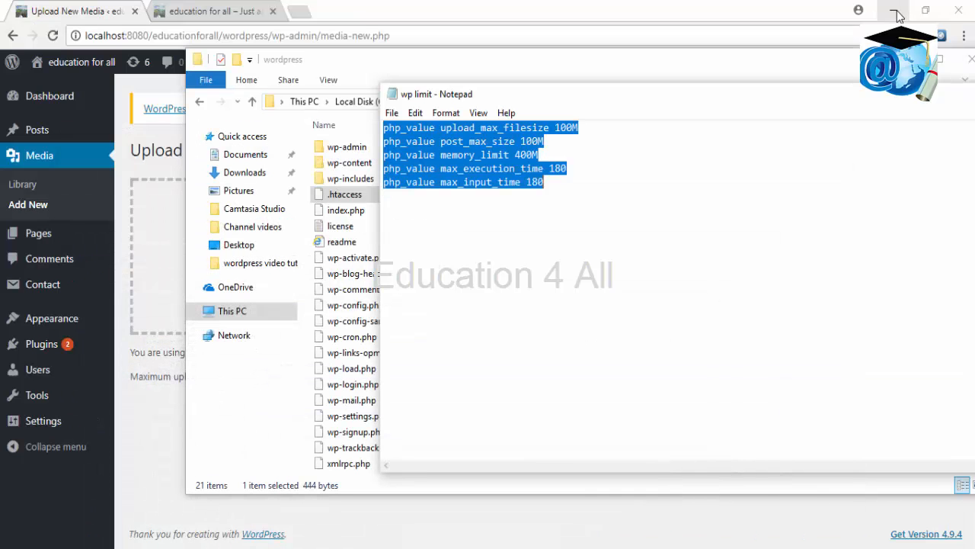
Copy the updated .htaccess from the desktop into the wordpress folder again, replacing the file in the destination
click(896, 13)
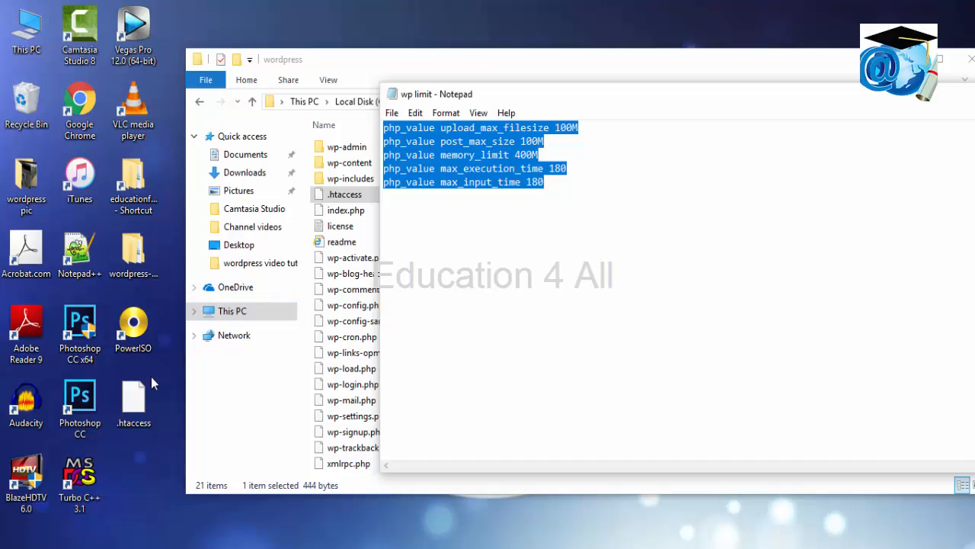
click(149, 385)
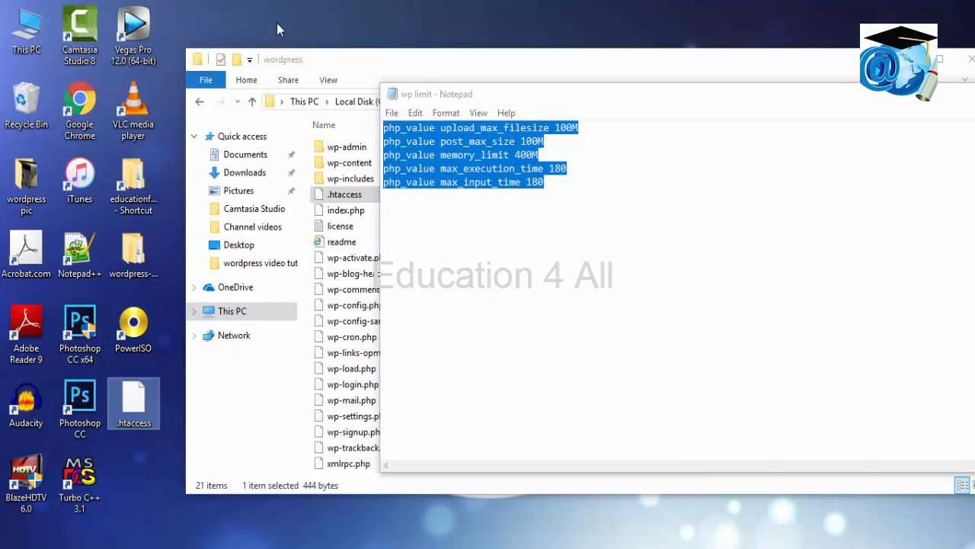
click(315, 67)
key(ctrl+v)
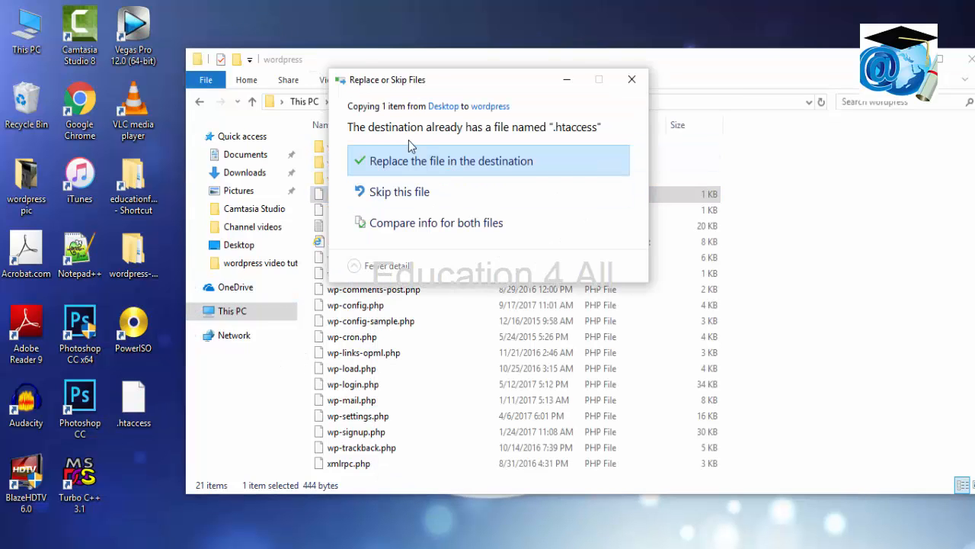
click(416, 160)
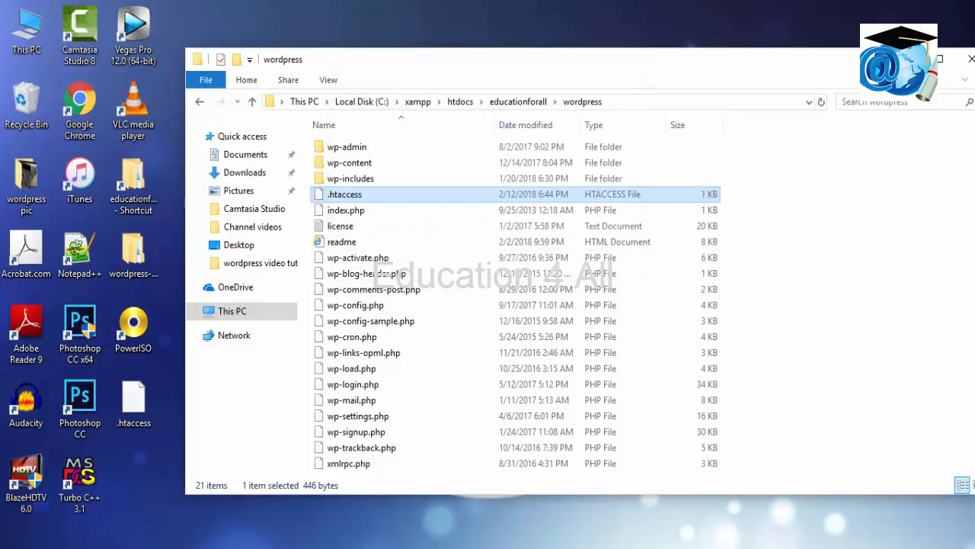
Switch to the browser and reload the Upload New Media page to check the new maximum upload file size
click(48, 546)
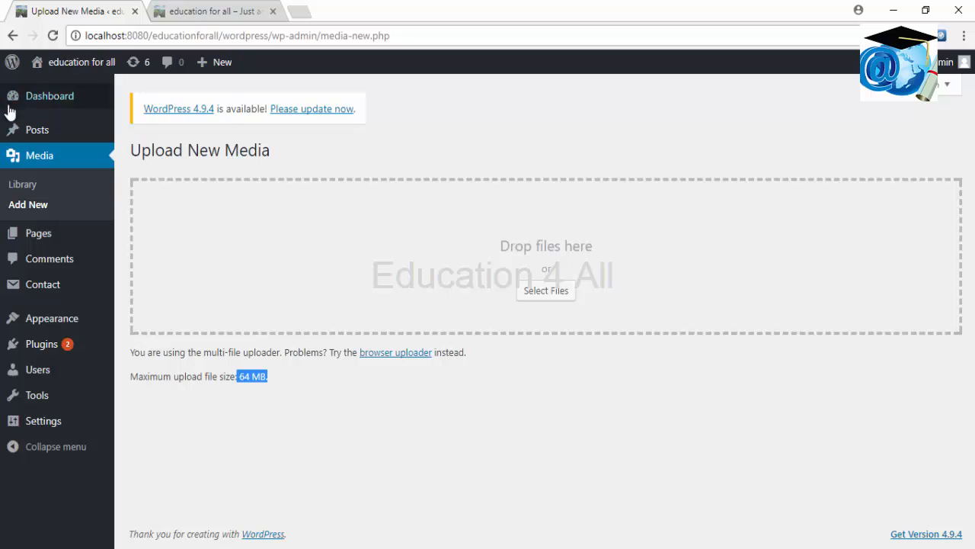
click(54, 36)
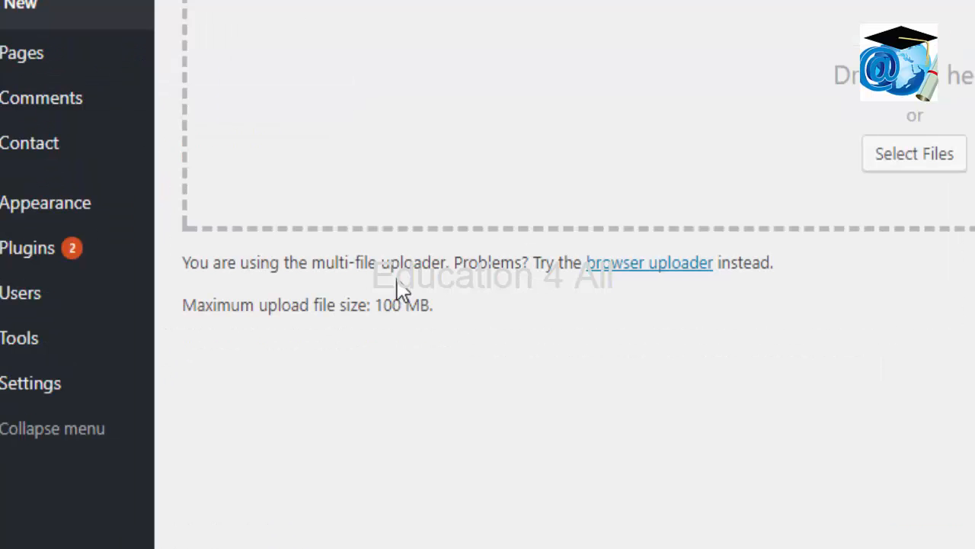